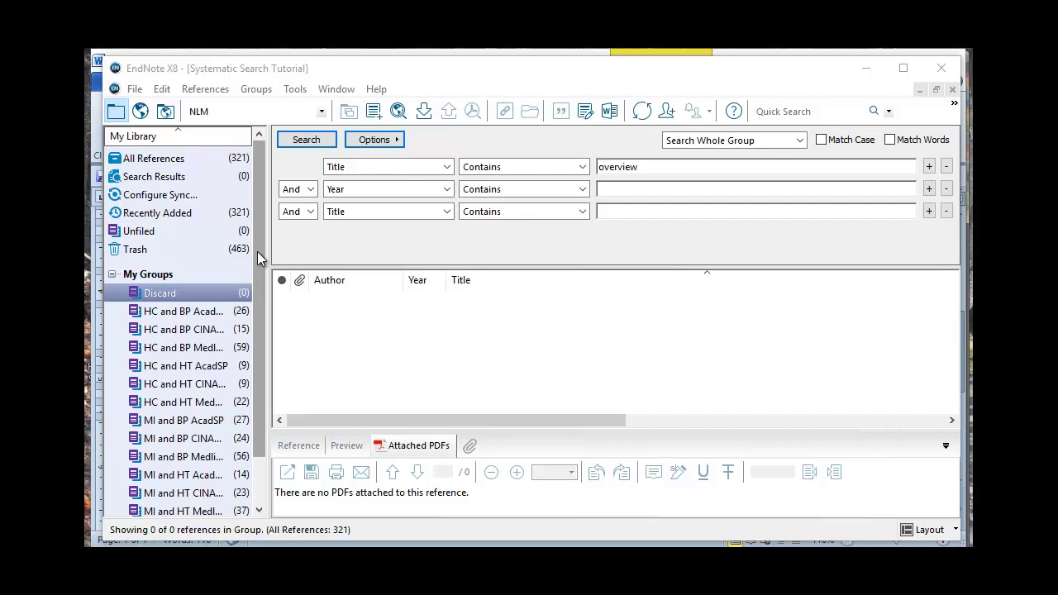
Step: Show all references in the library and look across the reference list's columns
left_click(298, 236)
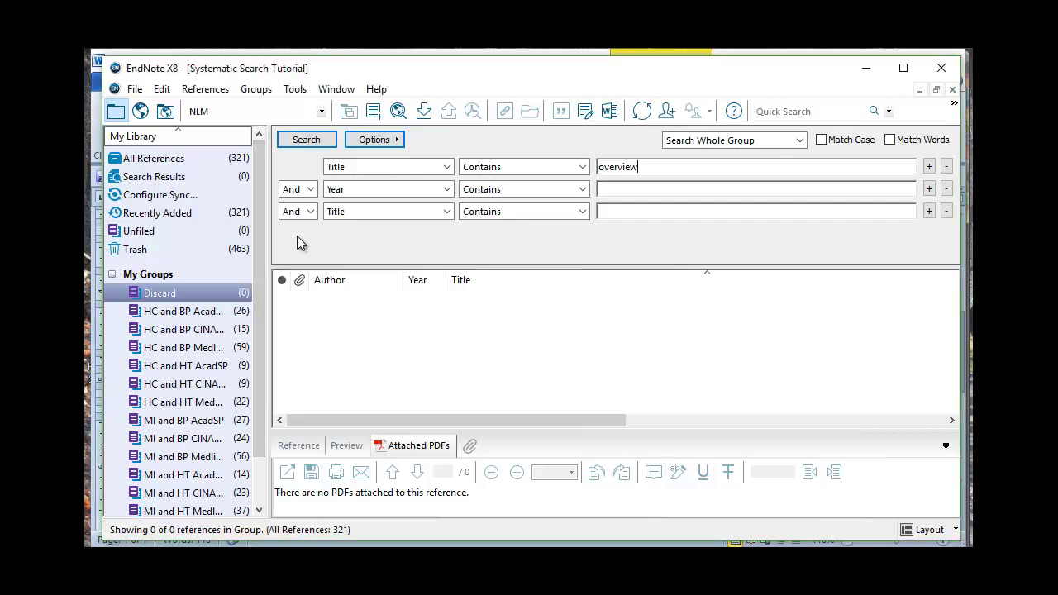
left_click(210, 160)
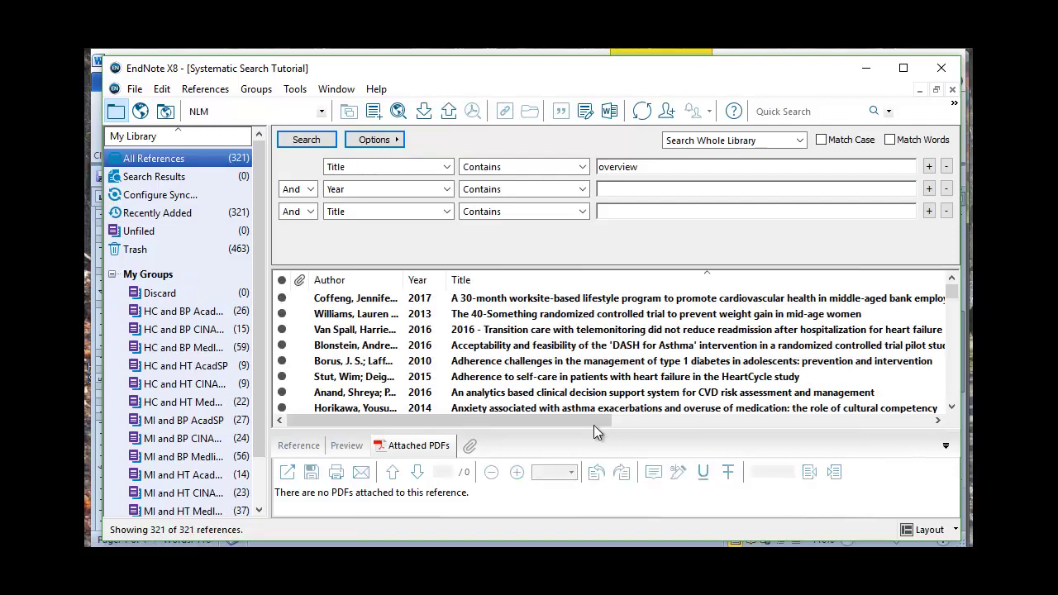
left_click_drag(451, 423, 648, 430)
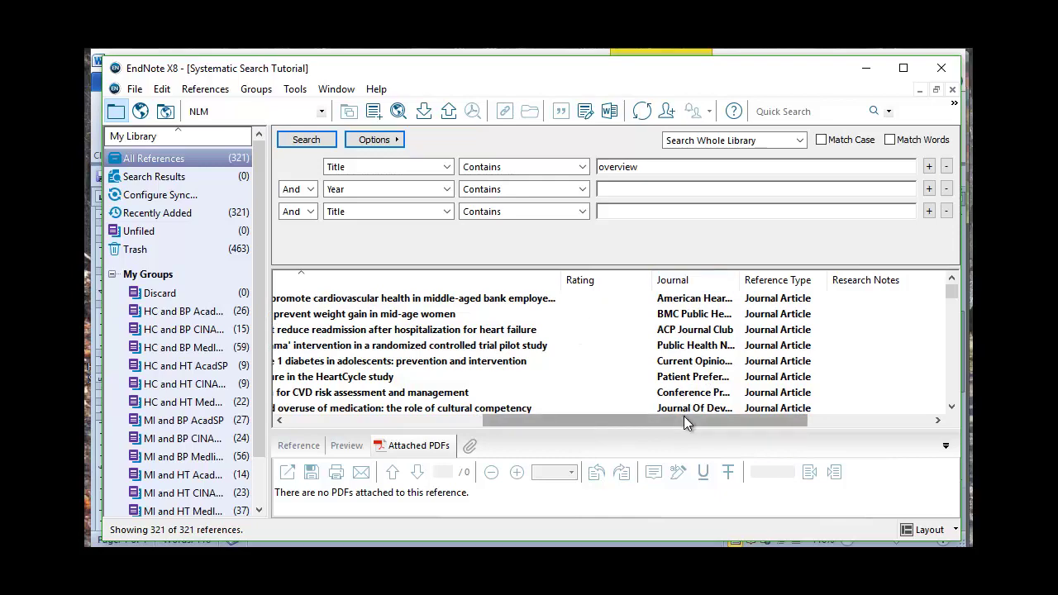
left_click_drag(684, 417, 452, 416)
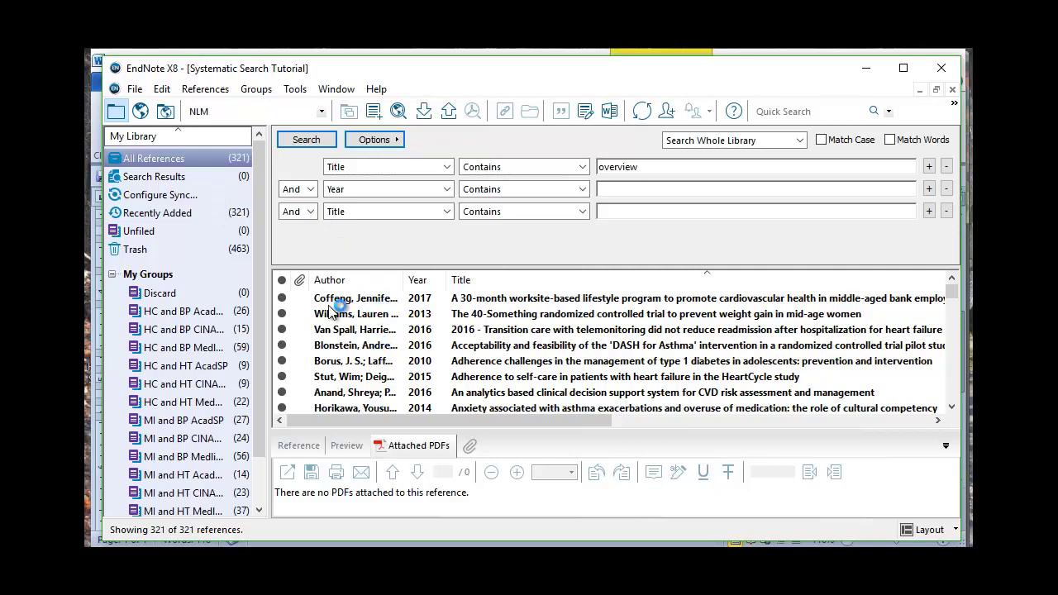
Step: Switch to the Search Strategy Notes document in Word and change the "TOTAL ARTICLES" row label to "TOTAL Citations"
key("alt+Tab")
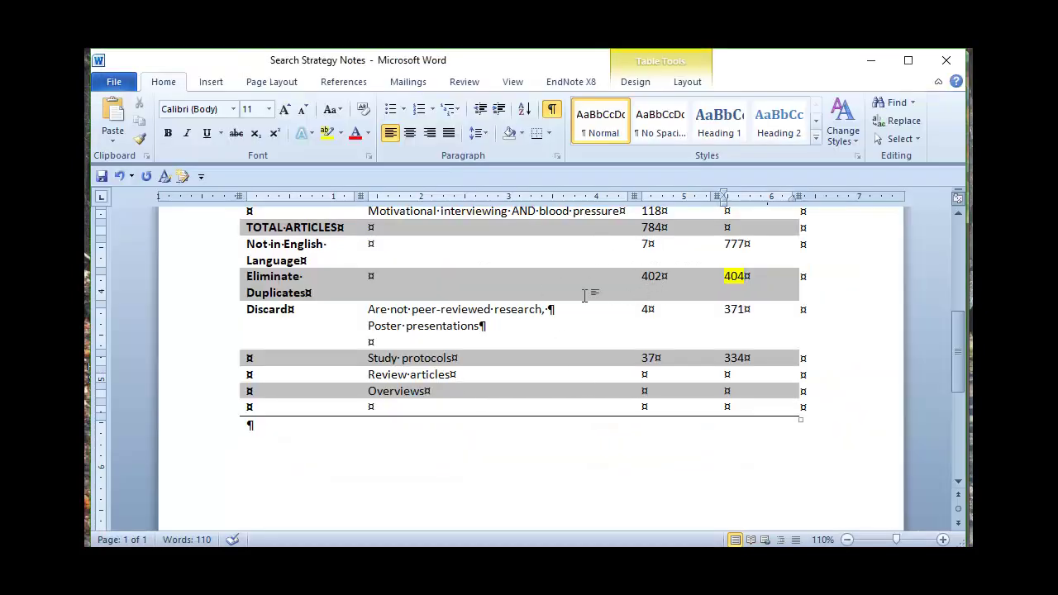
scroll(585, 296, "up", 1)
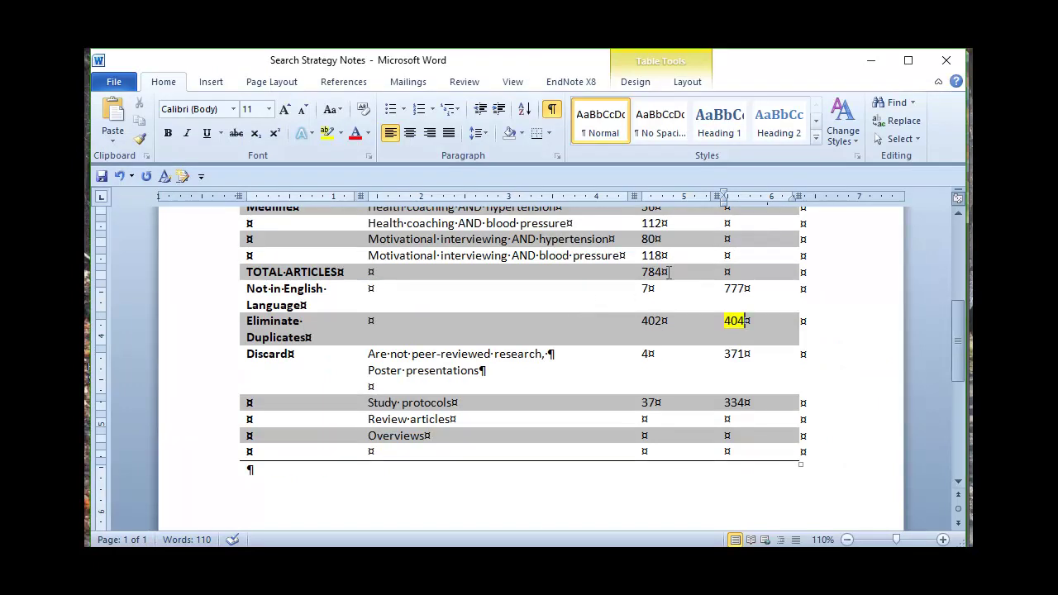
left_click_drag(668, 272, 639, 275)
double_click(308, 274)
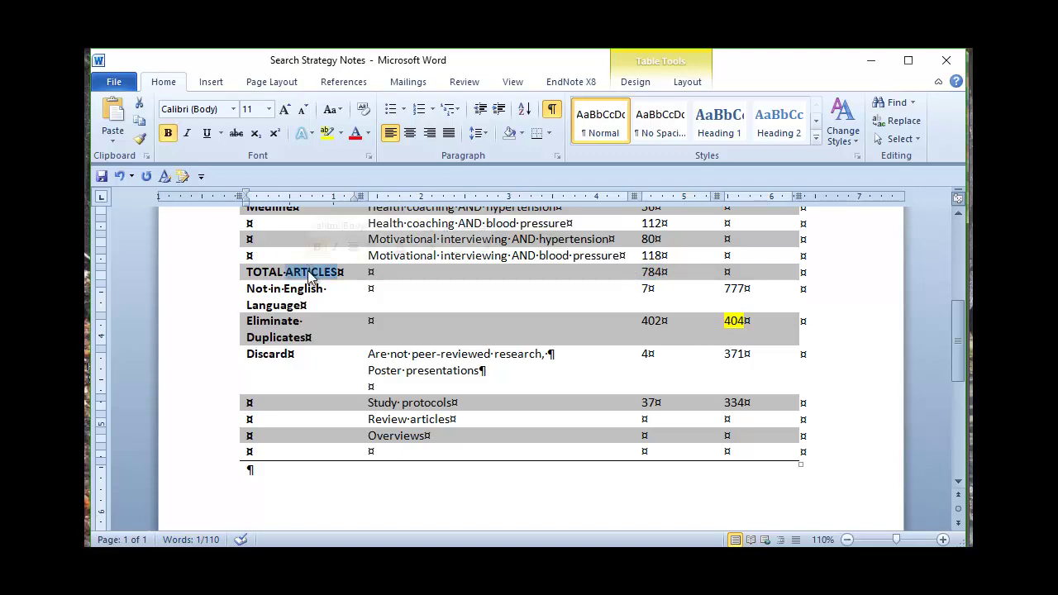
type("Citations")
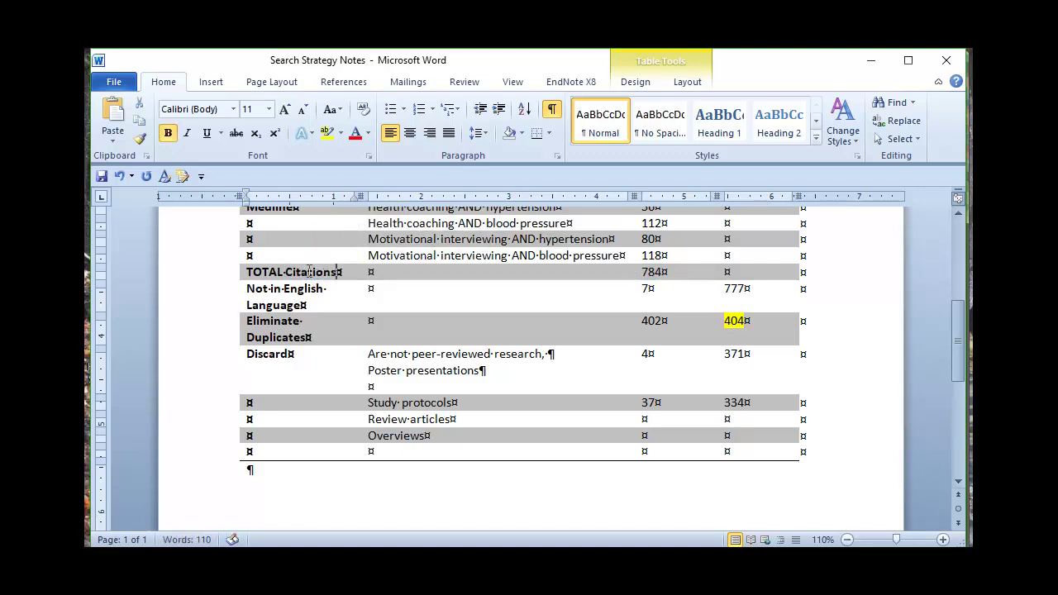
Step: Clear the last column's numbers in the Not in English Language, Eliminate Duplicates, Discard and Study protocols rows
left_click(671, 294)
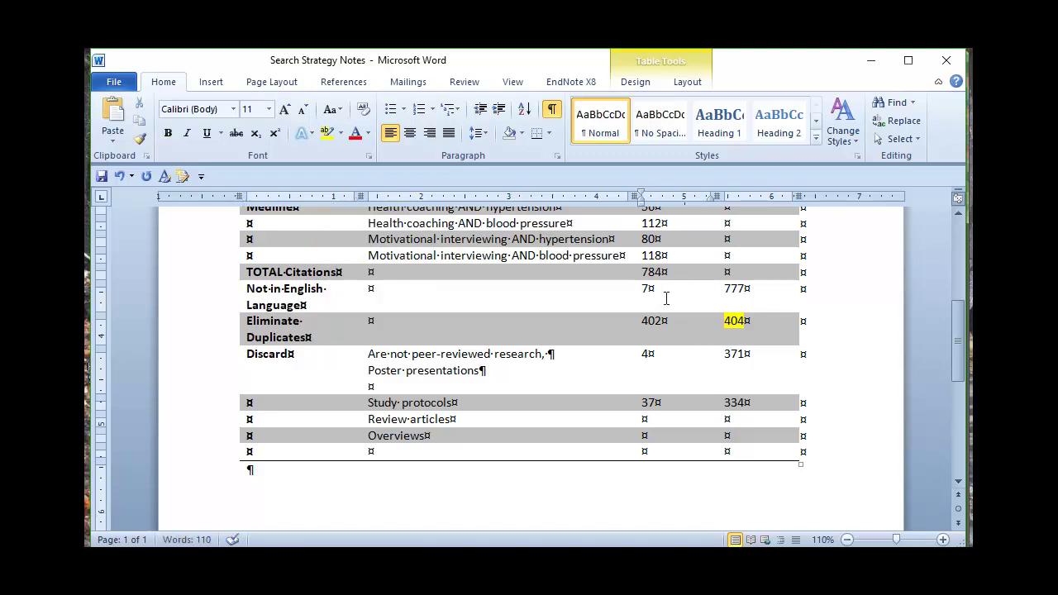
double_click(734, 288)
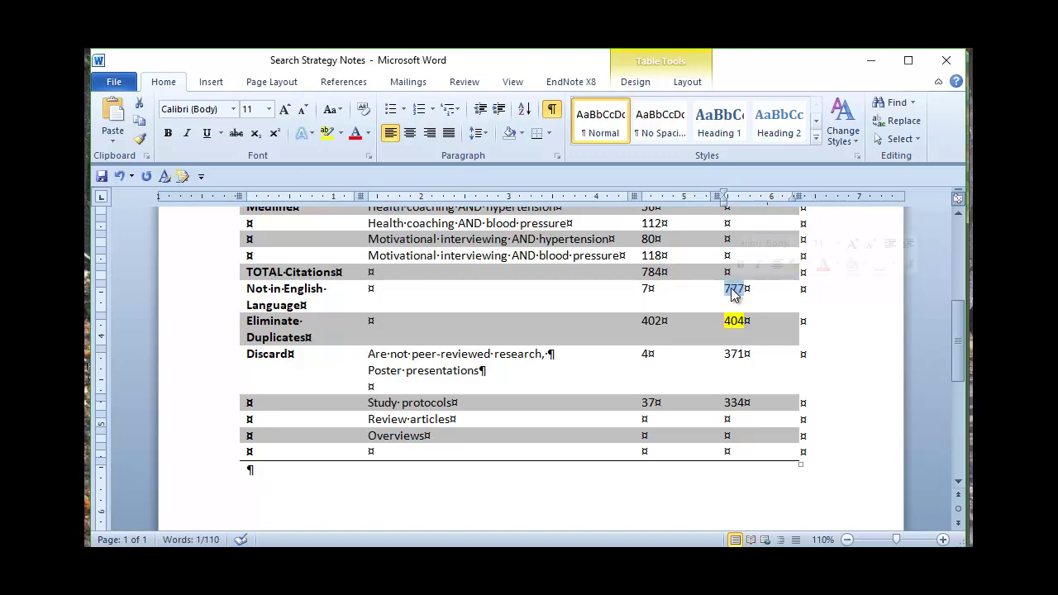
key("Delete")
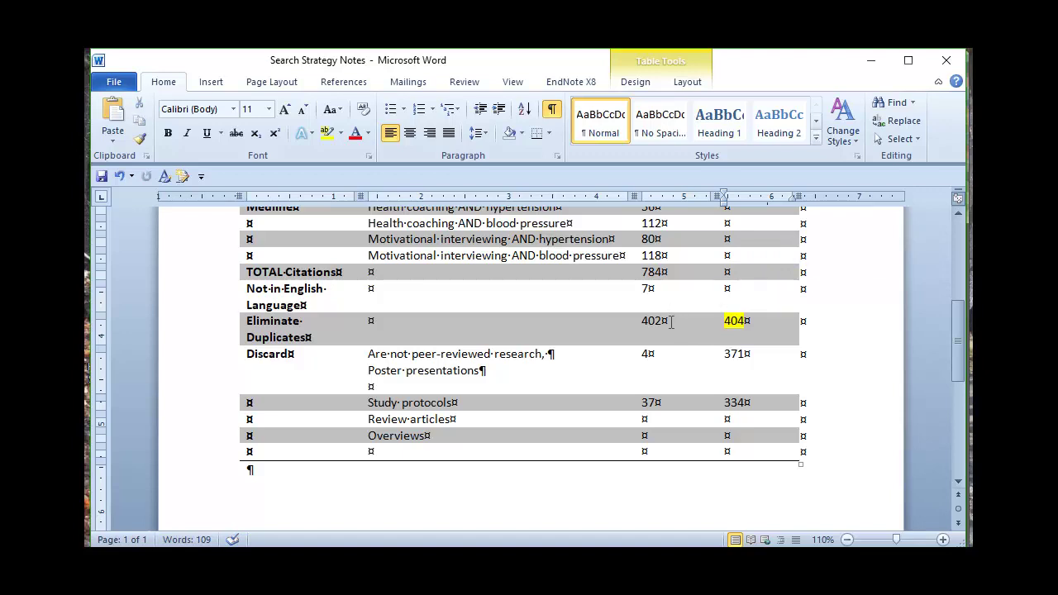
left_click(666, 322)
double_click(741, 323)
key("Delete")
double_click(738, 354)
key("Delete")
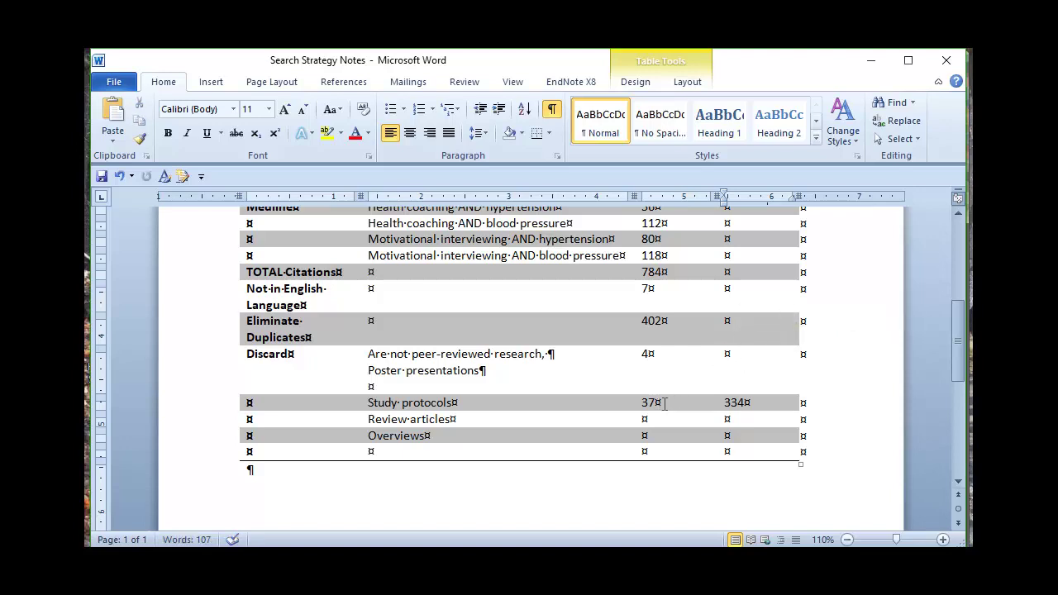
double_click(735, 404)
key("Delete")
Step: Switch back to the EndNote library and clear the search term "overview" from the first criterion
key("alt+Tab")
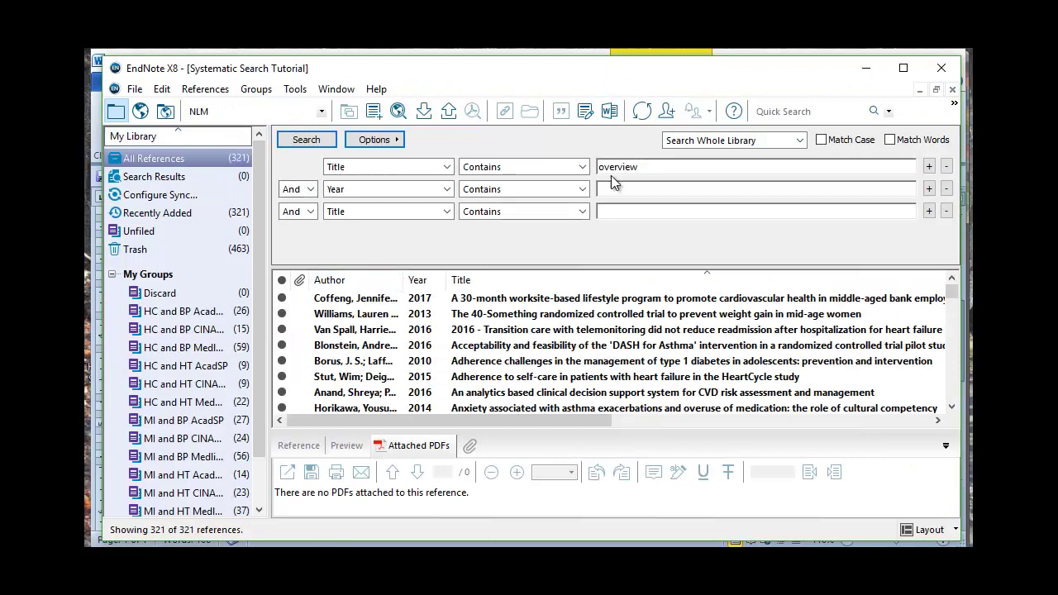
left_click_drag(686, 166, 573, 169)
left_click(573, 169)
key("Delete")
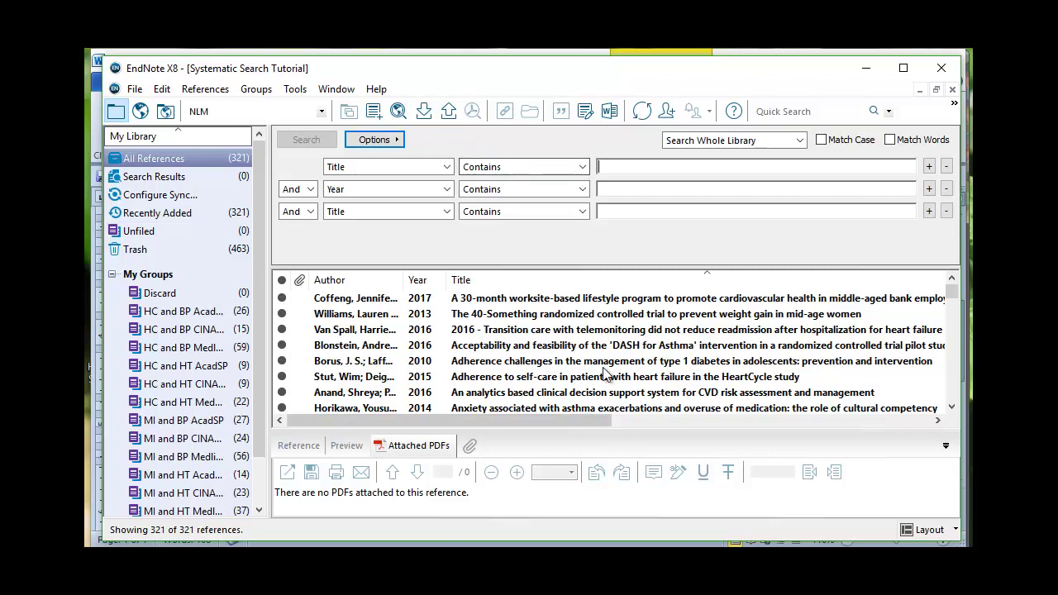
left_click(601, 347)
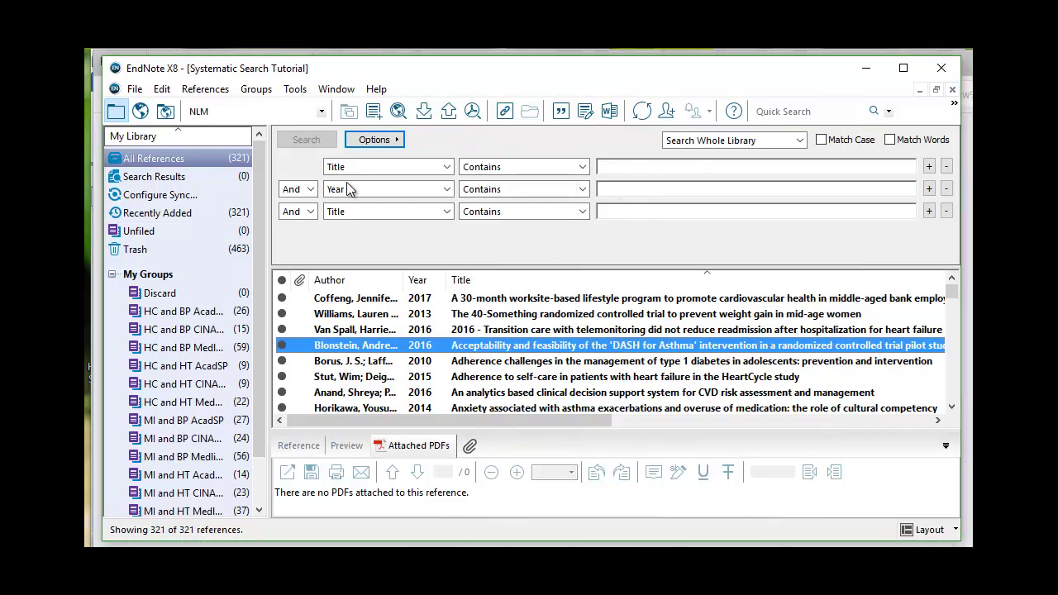
Step: Set the first two library search criteria to Title contains "child" and Title contains "adolescent"
left_click(446, 166)
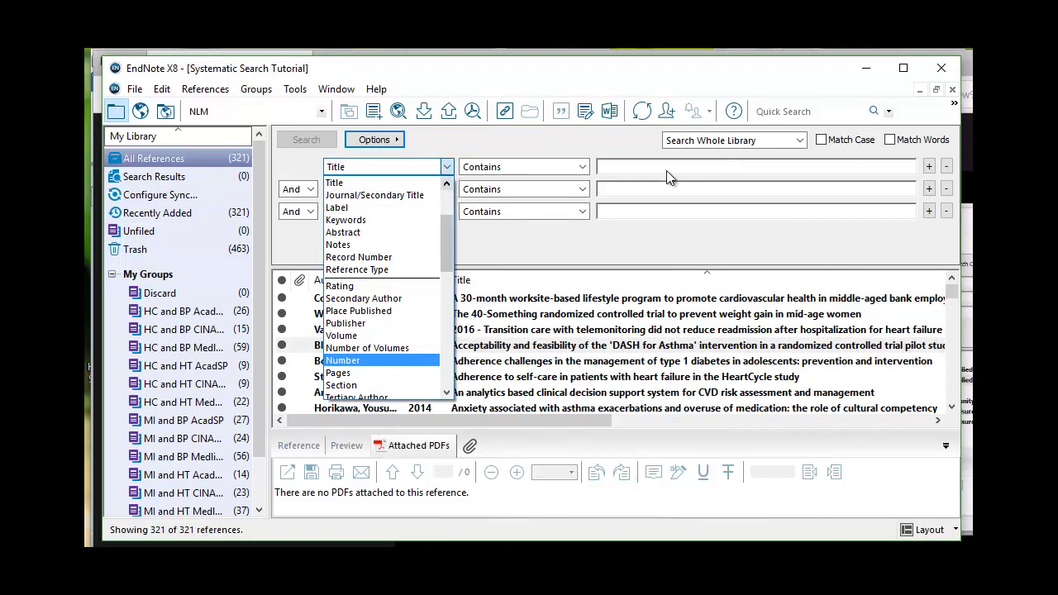
left_click(638, 169)
left_click(637, 169)
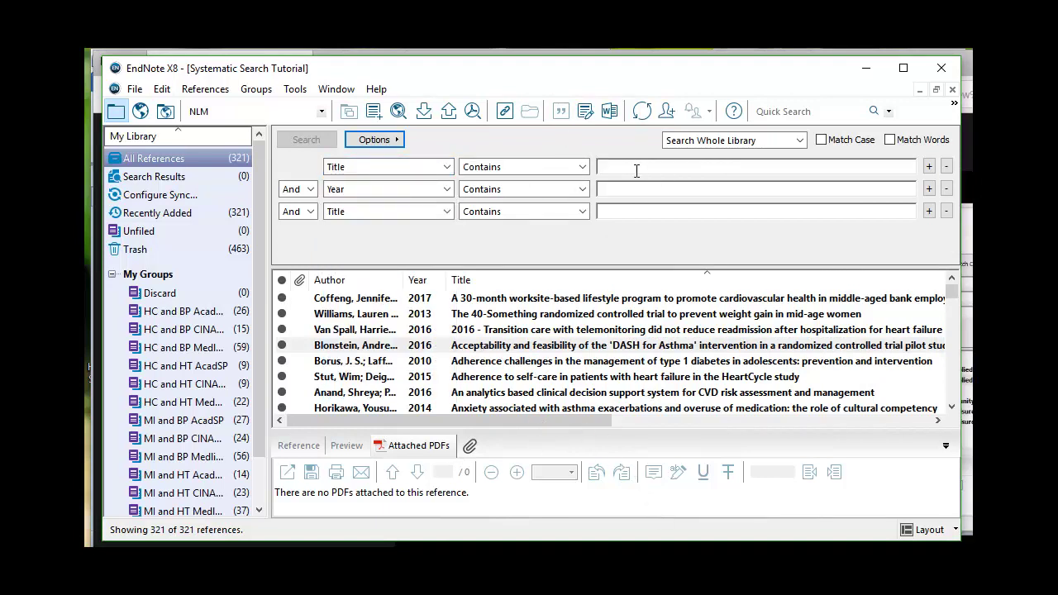
type("child")
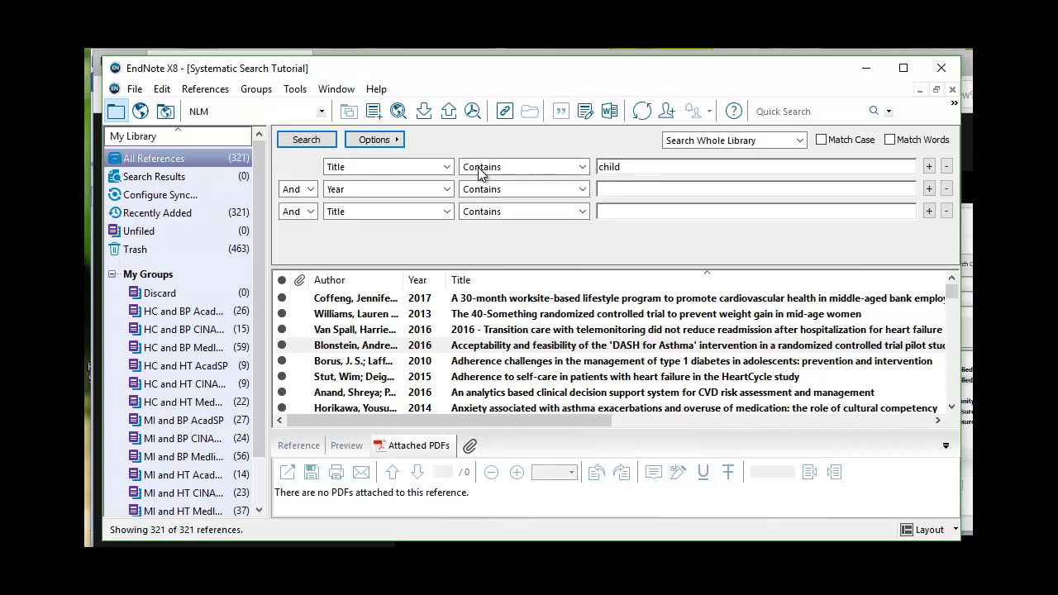
left_click(447, 189)
scroll(380, 248, "up", 2)
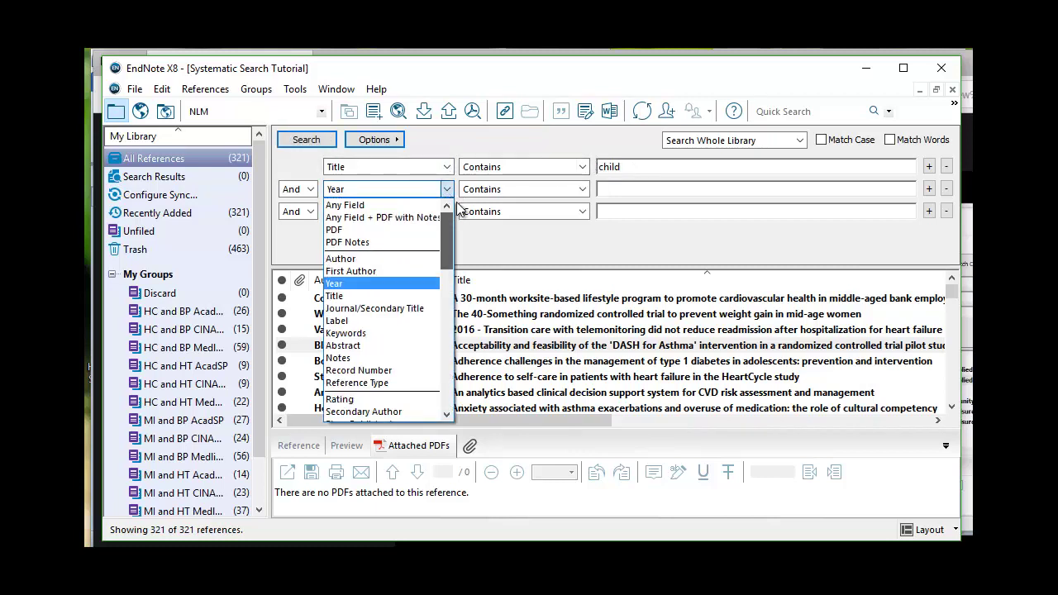
left_click(339, 296)
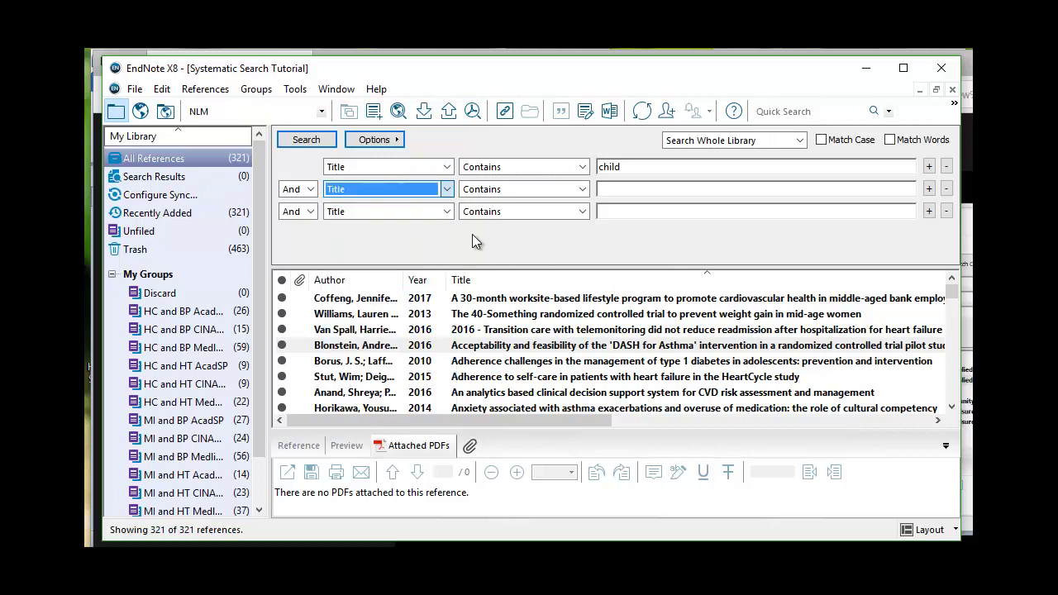
left_click(686, 187)
type("adolescent")
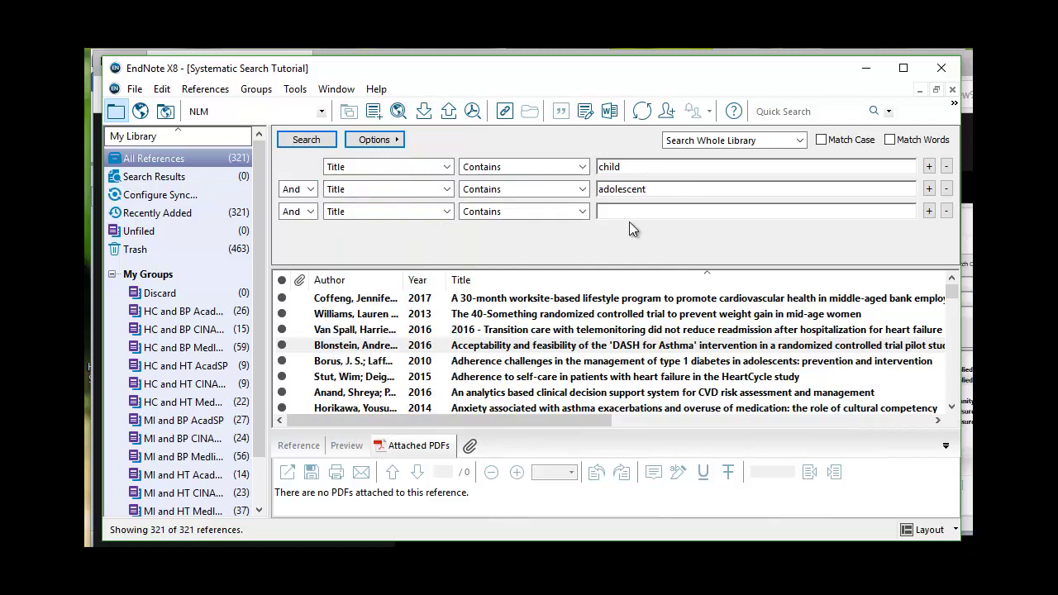
Step: Add the third criterion Title contains "pediatric" and search the whole library with all three criteria
left_click(619, 210)
type("pediatric")
left_click(300, 143)
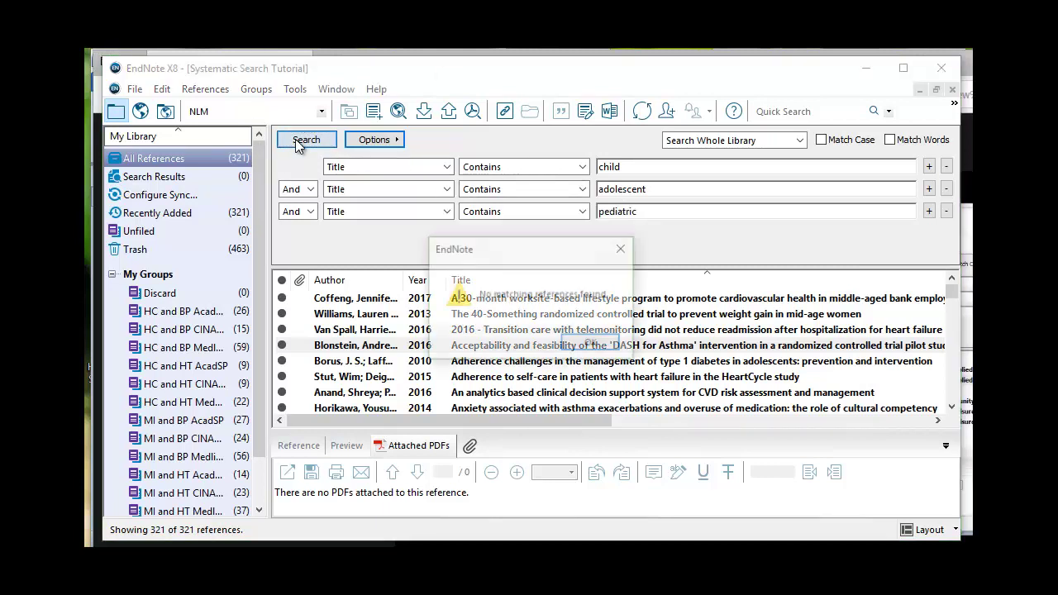
left_click(593, 346)
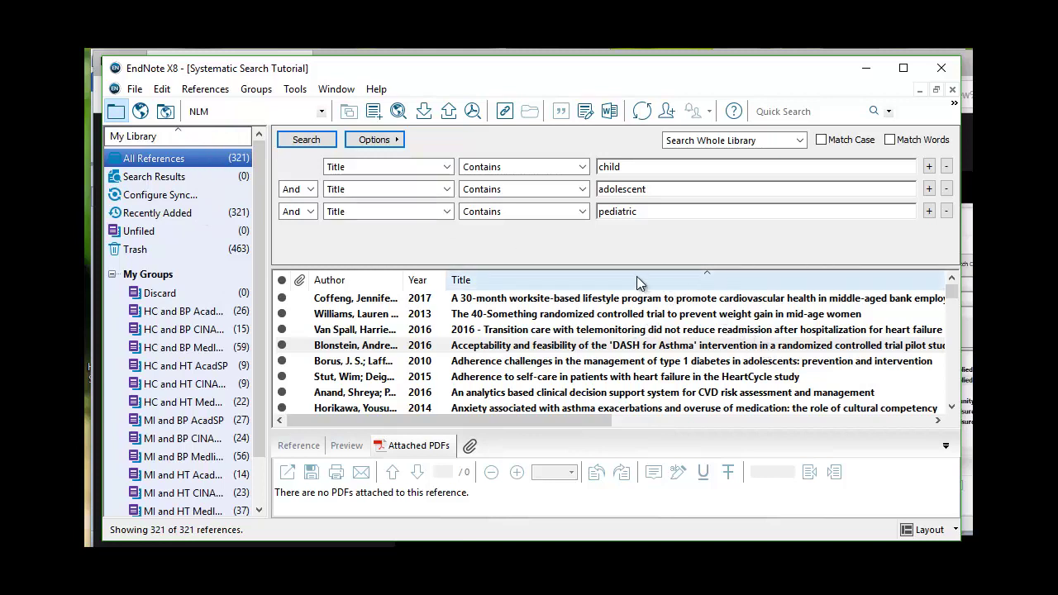
Step: Clear the terms "pediatric" and "adolescent" from the search criteria
mouse_move(586, 422)
left_mouse_down()
mouse_move(685, 422)
mouse_move(571, 422)
left_mouse_up()
left_click_drag(691, 212, 610, 213)
left_click_drag(531, 218, 513, 218)
key("BackSpace")
left_click_drag(660, 190, 598, 189)
key("BackSpace")
left_click(446, 167)
left_click(456, 238)
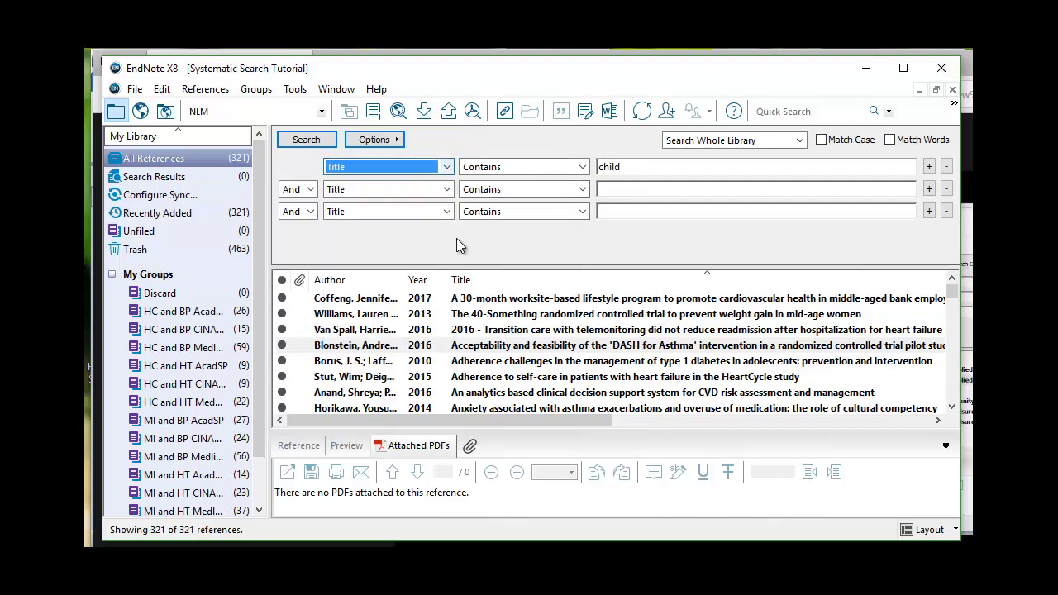
left_click(447, 167)
left_click_drag(450, 227, 433, 313)
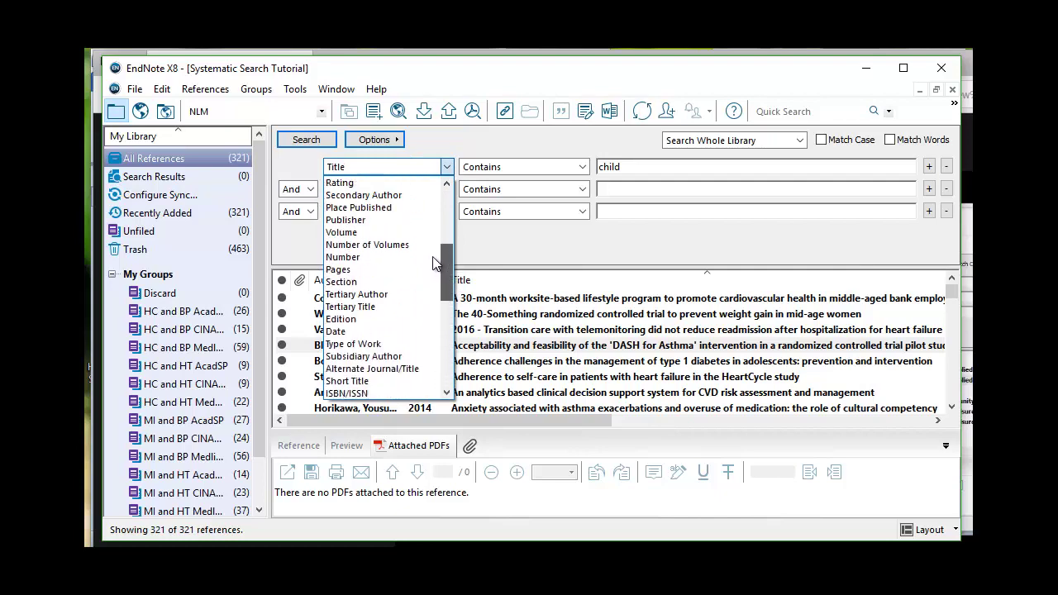
scroll(434, 261, "up", 5)
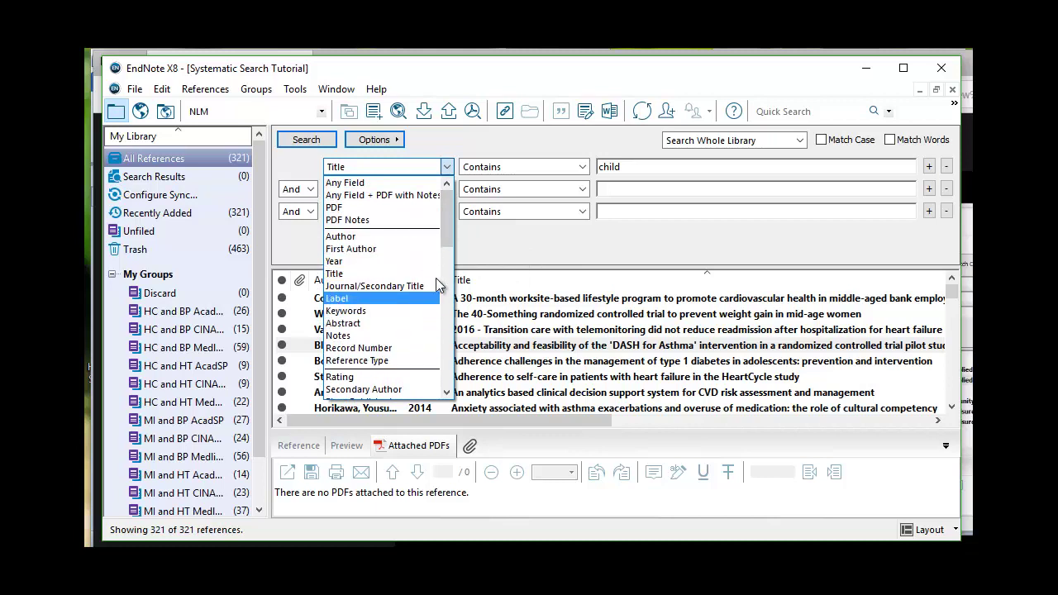
left_click(490, 240)
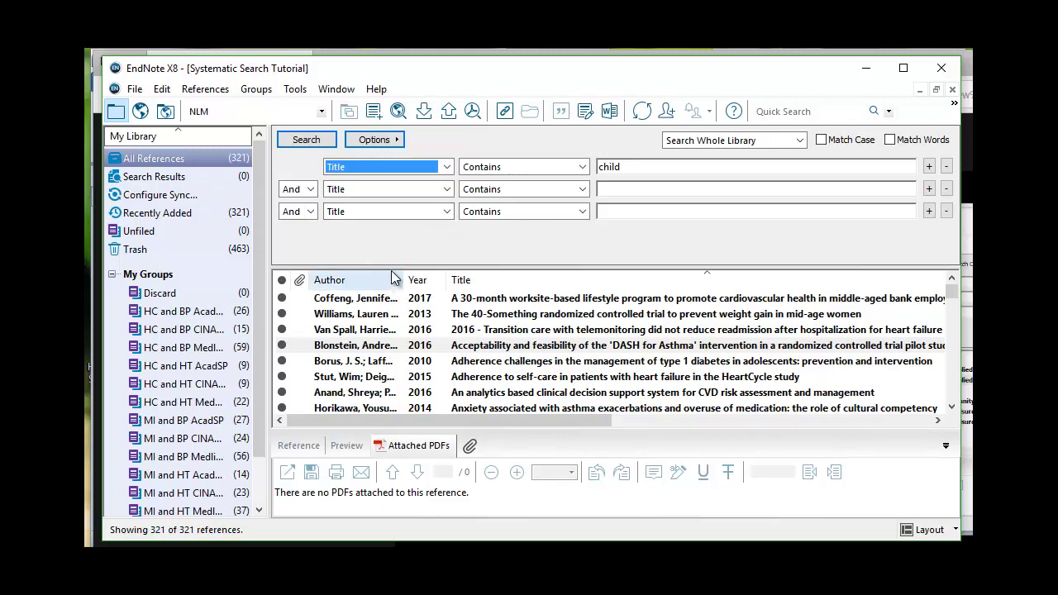
Step: Clear the term "child" from the first search criterion
left_click(664, 164)
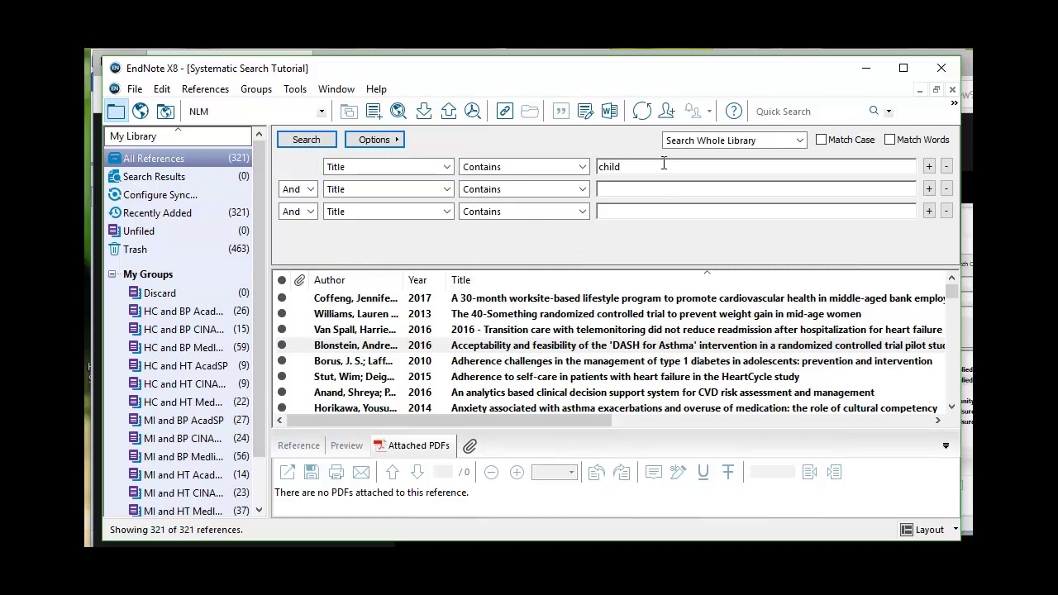
key("BackSpace")
key("BackSpace")
key("BackSpace")
key("BackSpace")
key("BackSpace")
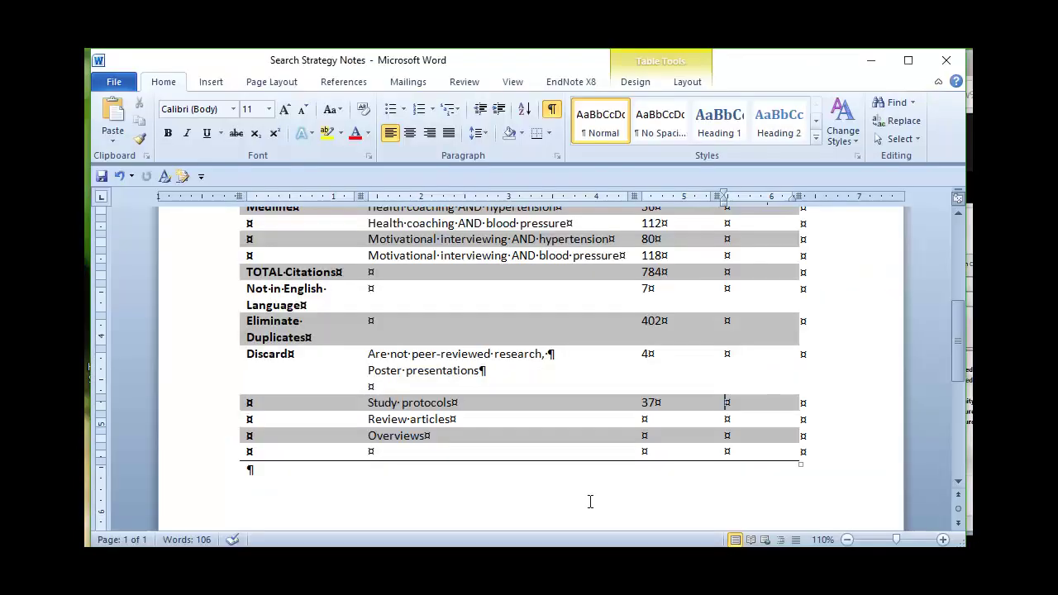
Step: Switch to the Search Strategy Notes in Word and enter "Pediatric or child studies" as the discard reason below Overviews
key("alt+Tab")
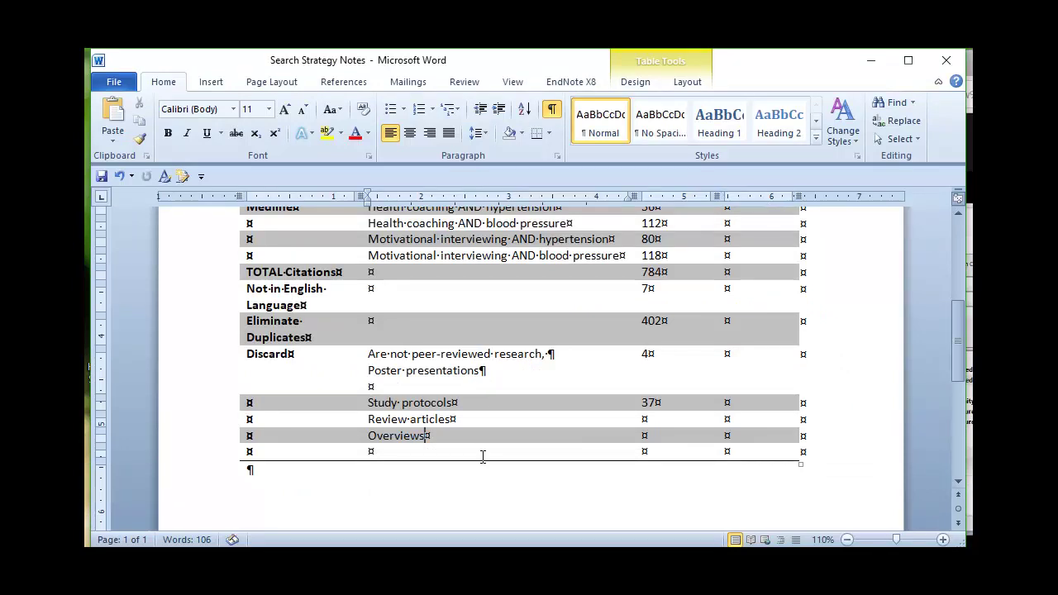
left_click(484, 455)
type("Pediatric ")
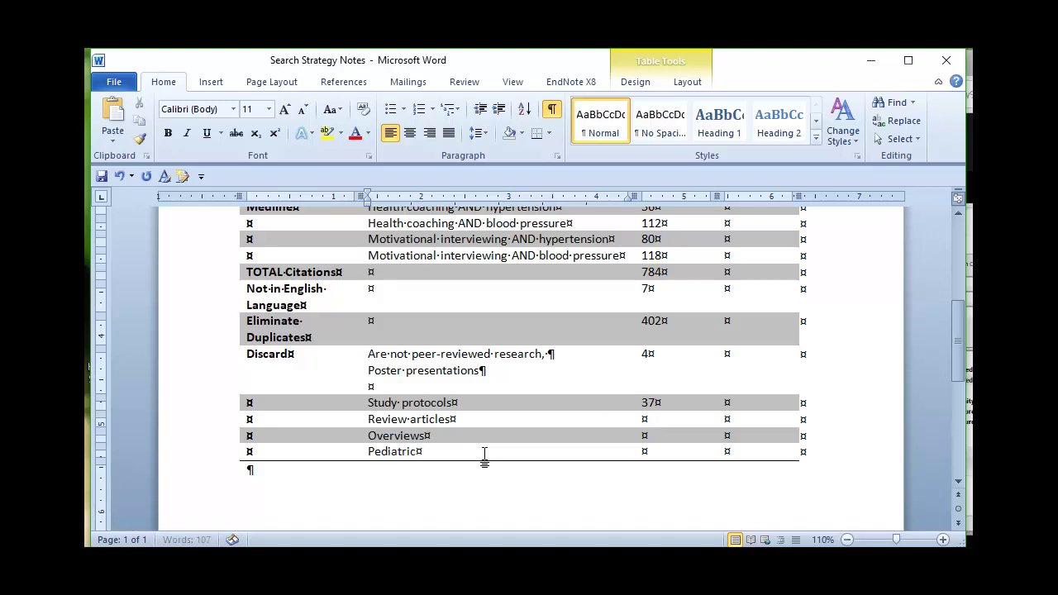
type("or child studies")
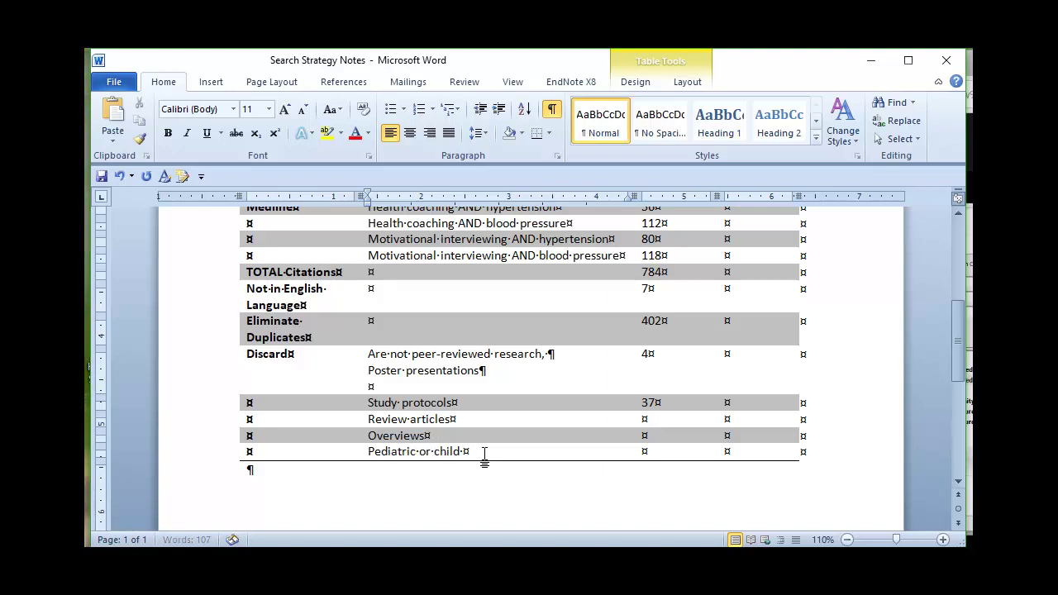
Step: Add a table row with the discard reason "Geographic focus"
key("Tab")
key("Tab")
key("Tab")
key("Tab")
type("Geograph")
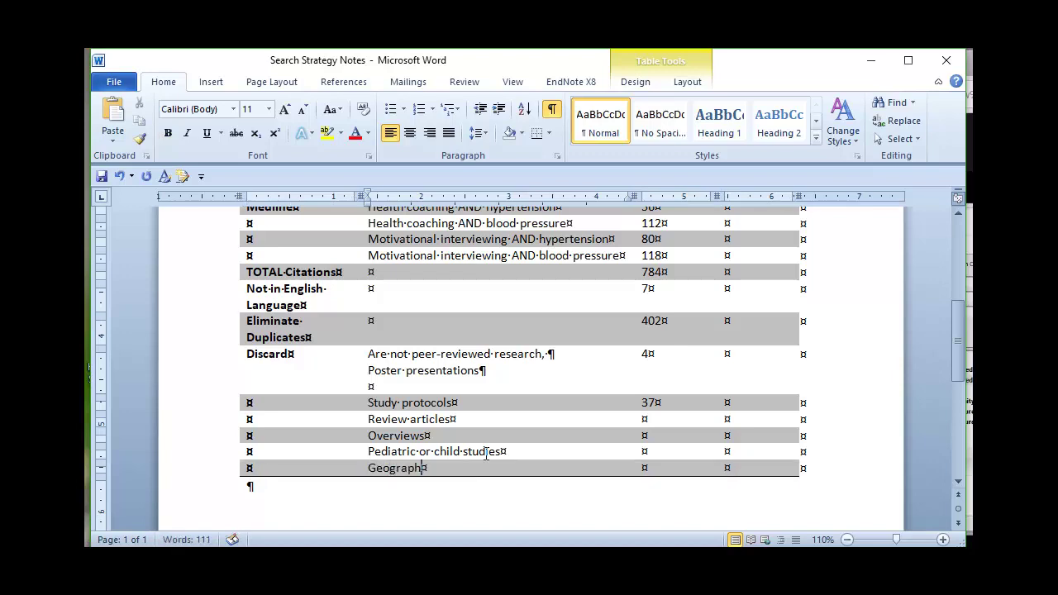
type("ic focus")
Step: Add a table row below Geographic focus with the discard reason "Other conditions (not HT or BP)"
key("Tab")
key("Tab")
key("Tab")
key("Tab")
type("Other con")
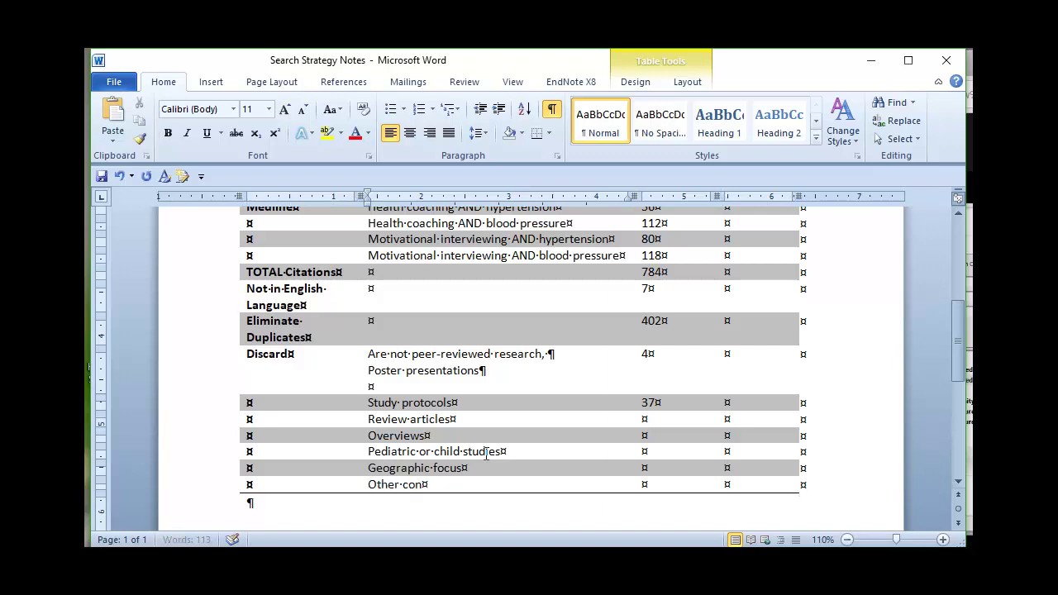
type("ditions (not ")
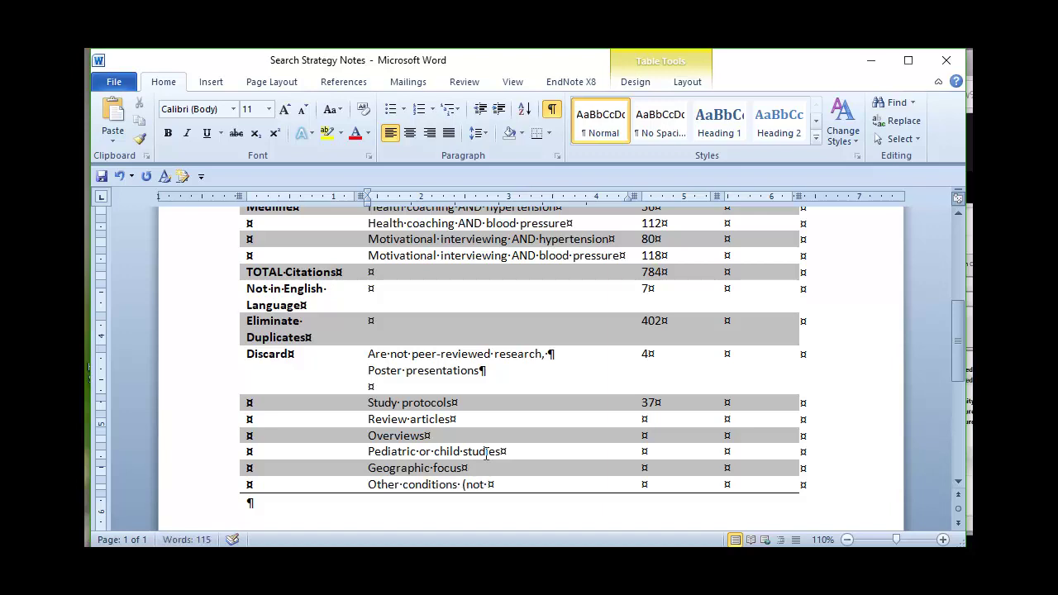
type("HT or BP)")
left_click(663, 418)
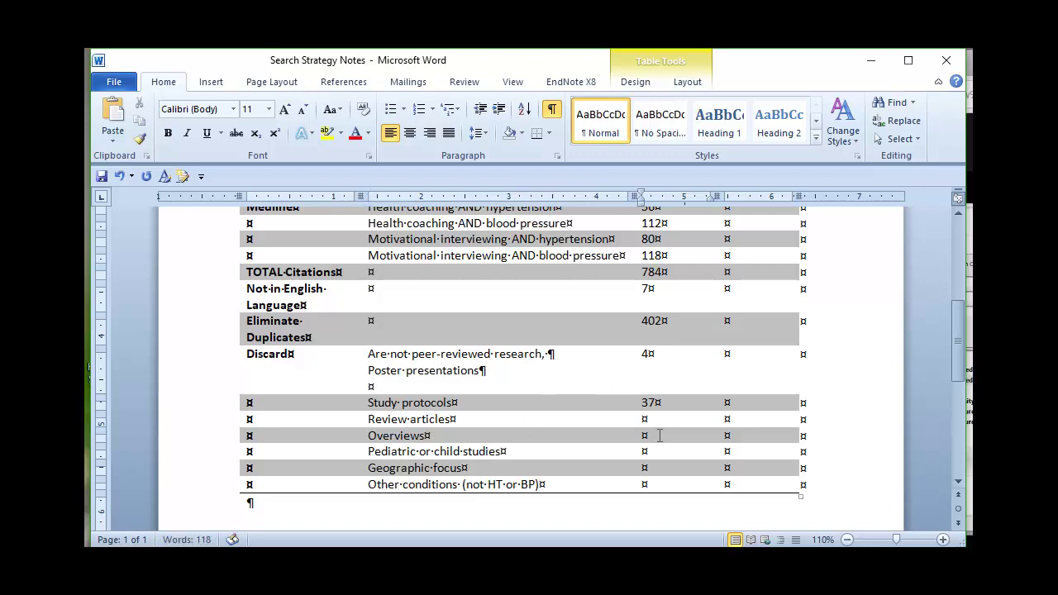
left_click(664, 437)
left_click(667, 468)
Step: Move the TOTAL Citations value 784 from the count column into the last column of the same row
double_click(649, 275)
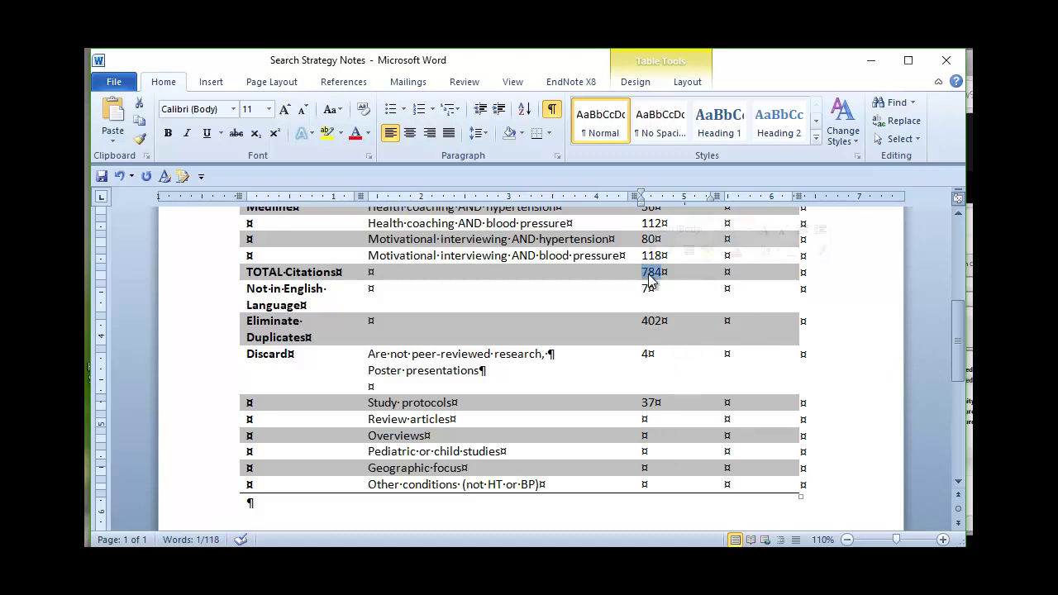
left_click_drag(651, 282, 749, 279)
left_click(752, 274)
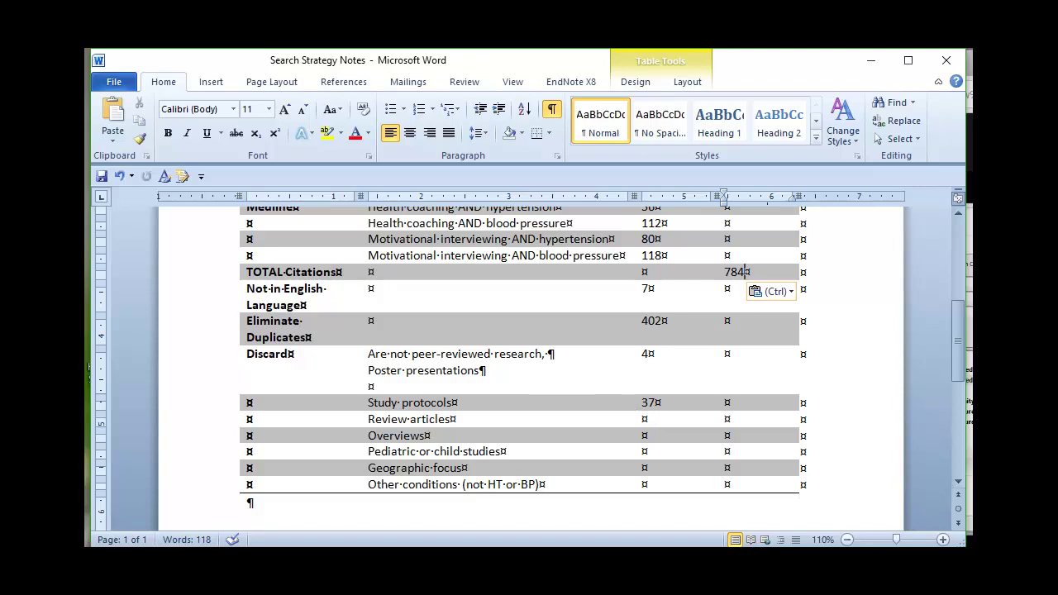
Step: Compare the reference and trash counts in the EndNote library with the citation and discard counts in the Word table, ending in EndNote
key("alt+Tab")
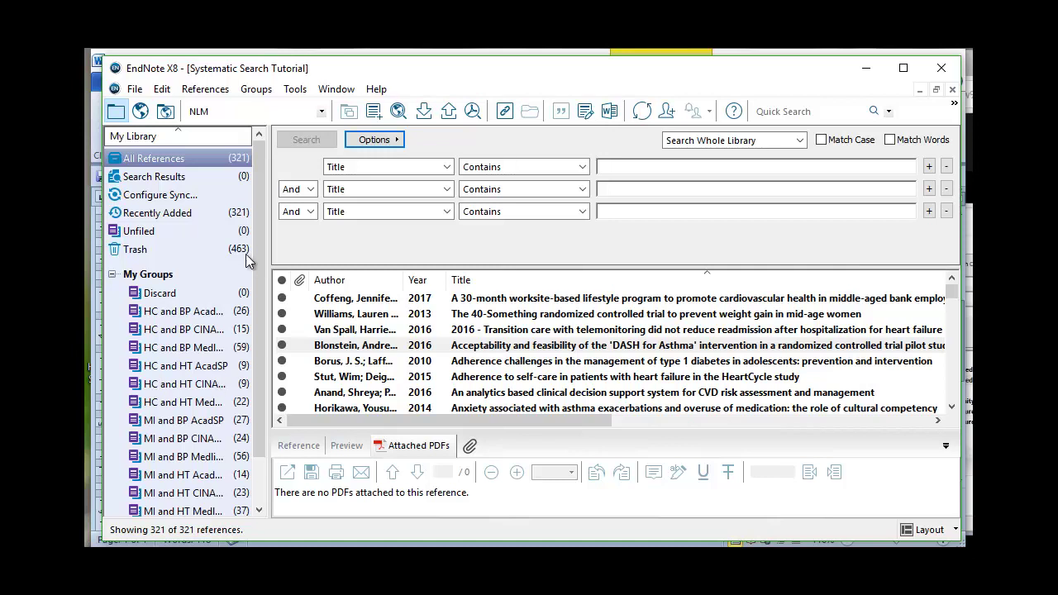
left_click(225, 165)
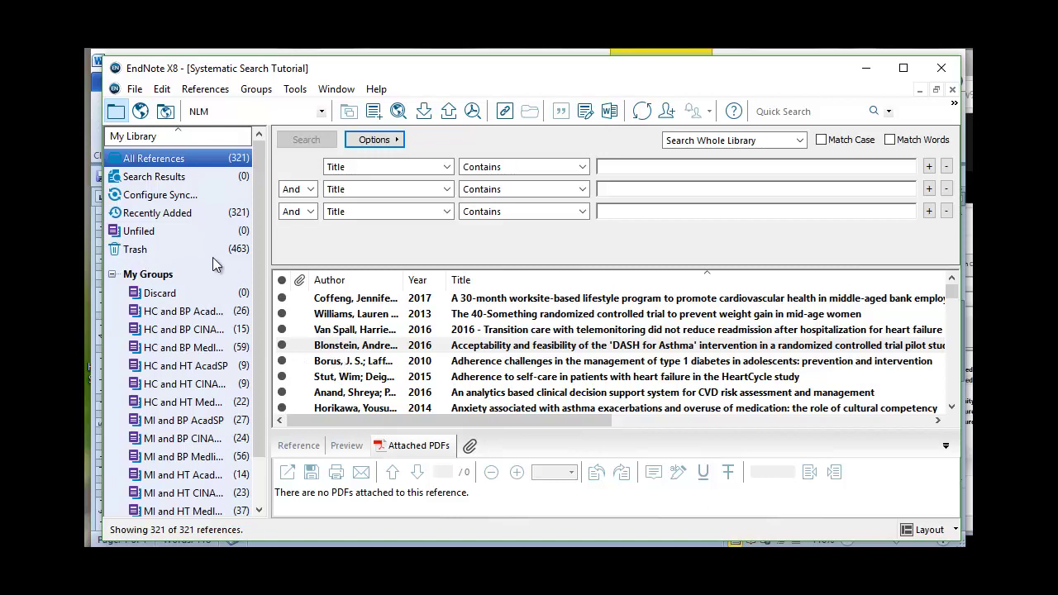
left_click(236, 71)
key("alt+Tab")
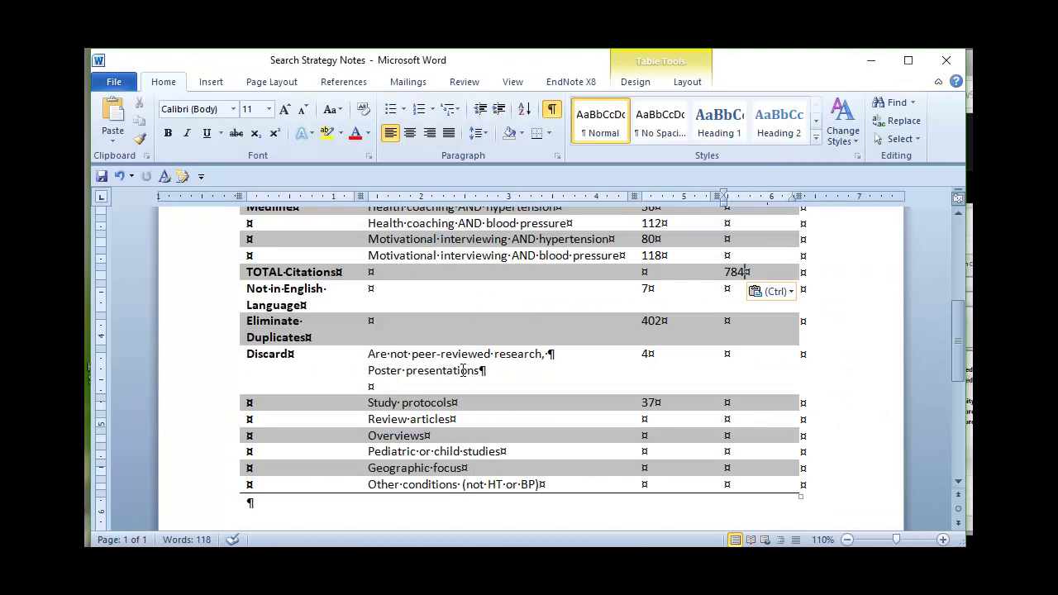
scroll(464, 370, "up", 2)
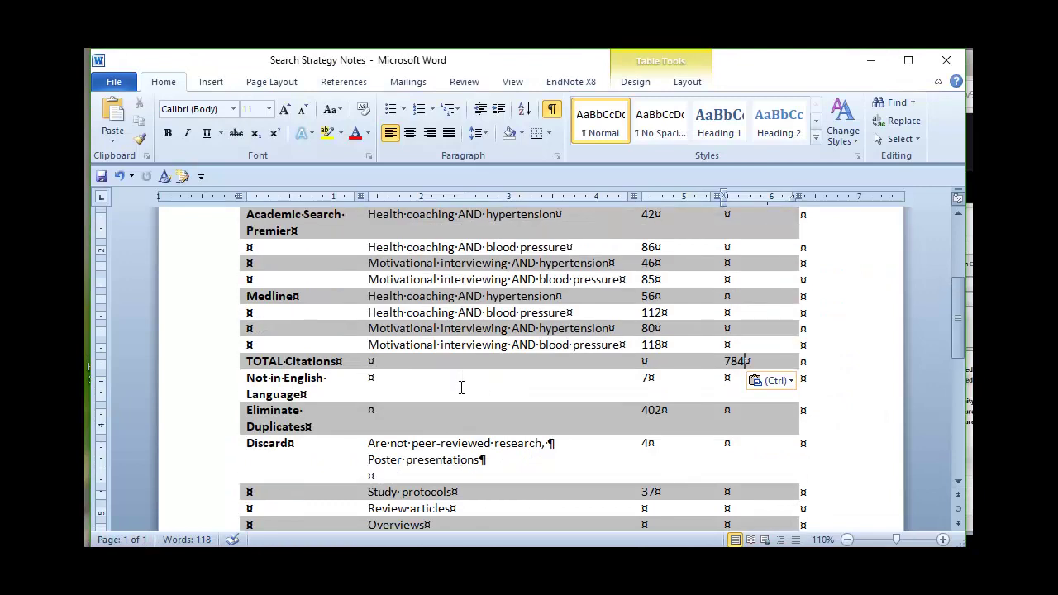
scroll(462, 387, "down", 1)
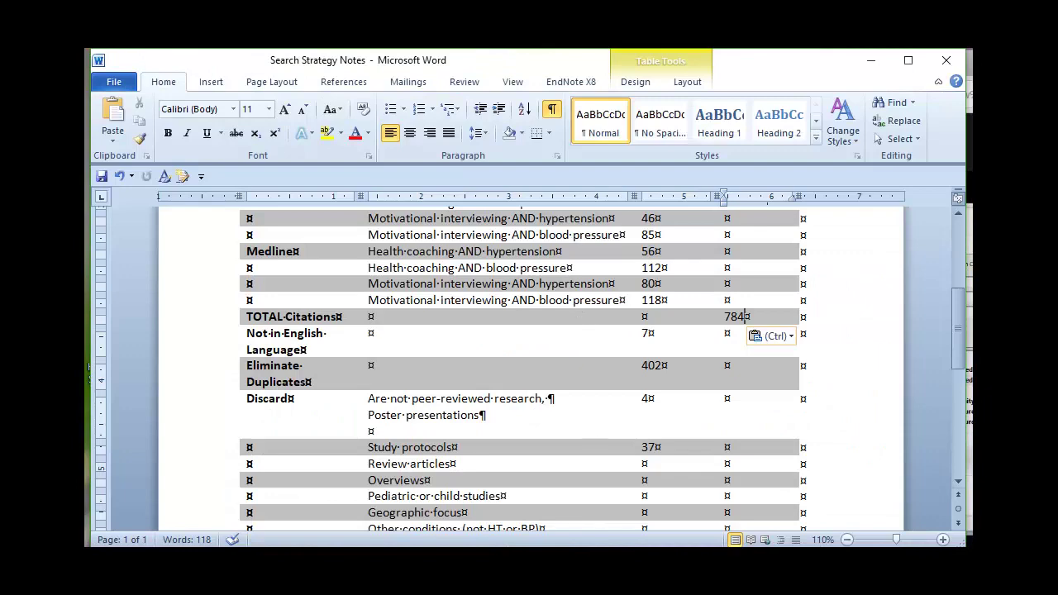
key("alt+Tab")
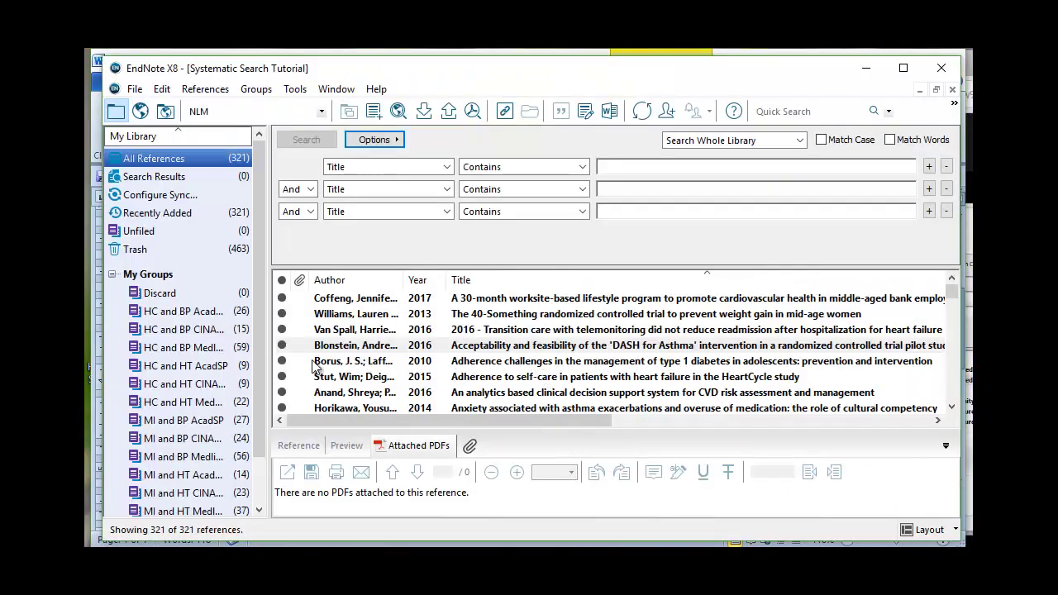